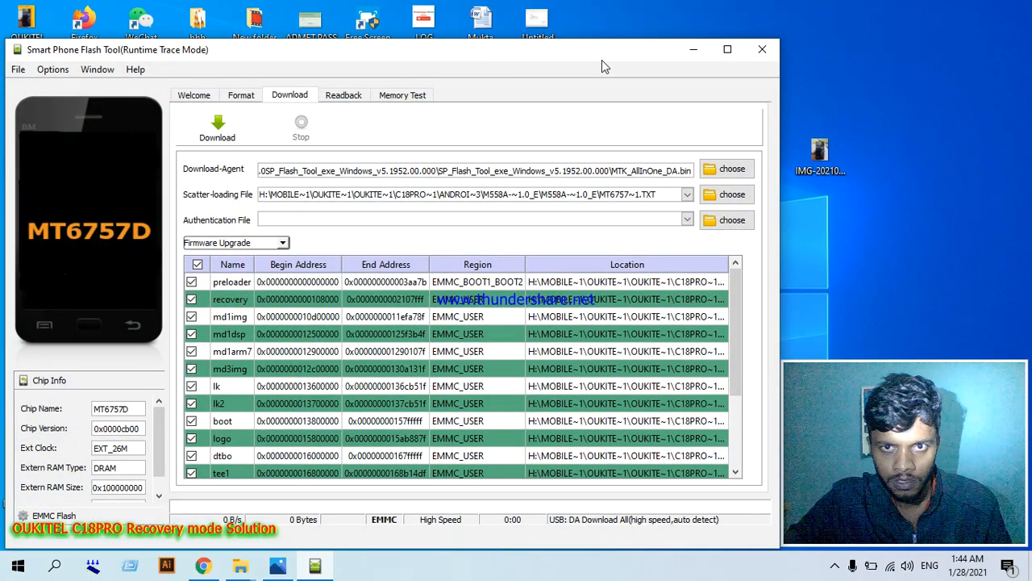
Look over the Manual Format Flash settings and return the format mode to Auto Format Flash.
left_click_drag(599, 58, 662, 15)
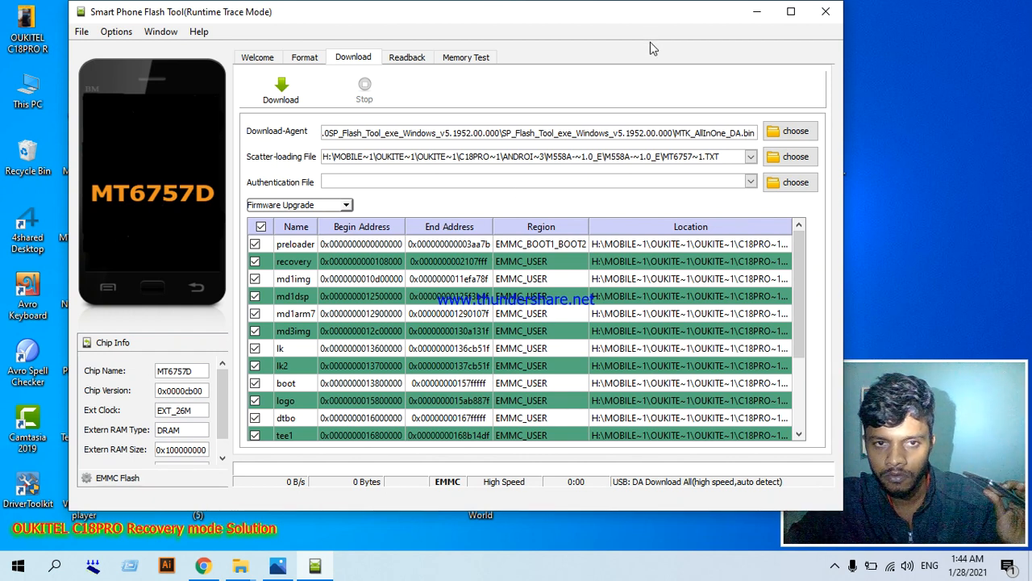
left_click(316, 59)
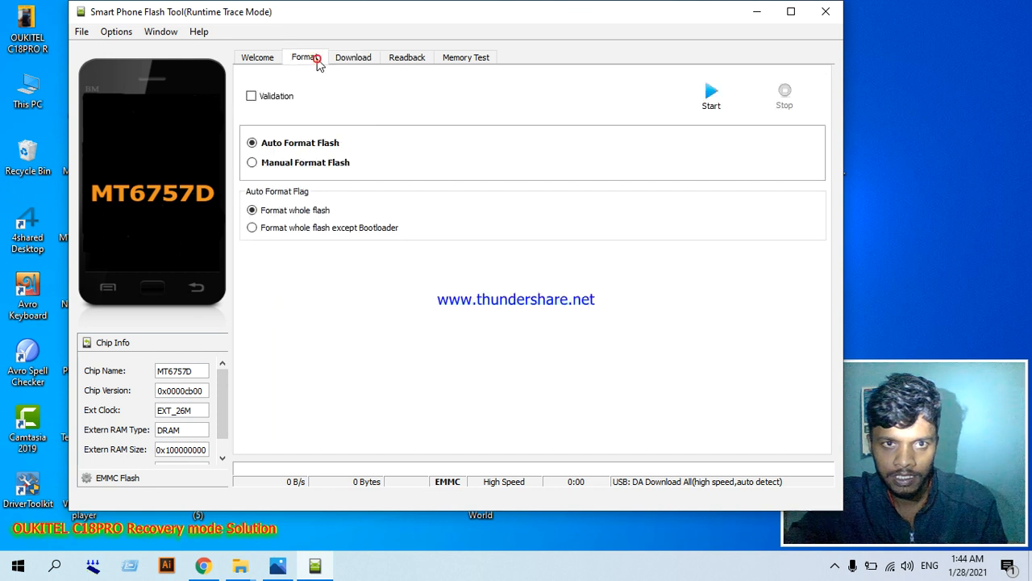
left_click(292, 163)
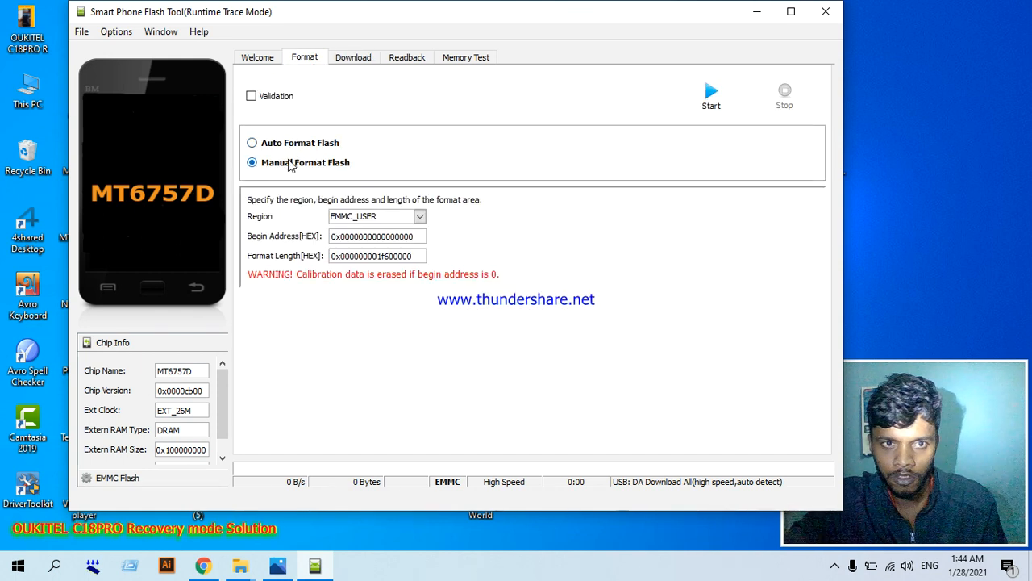
left_click(286, 143)
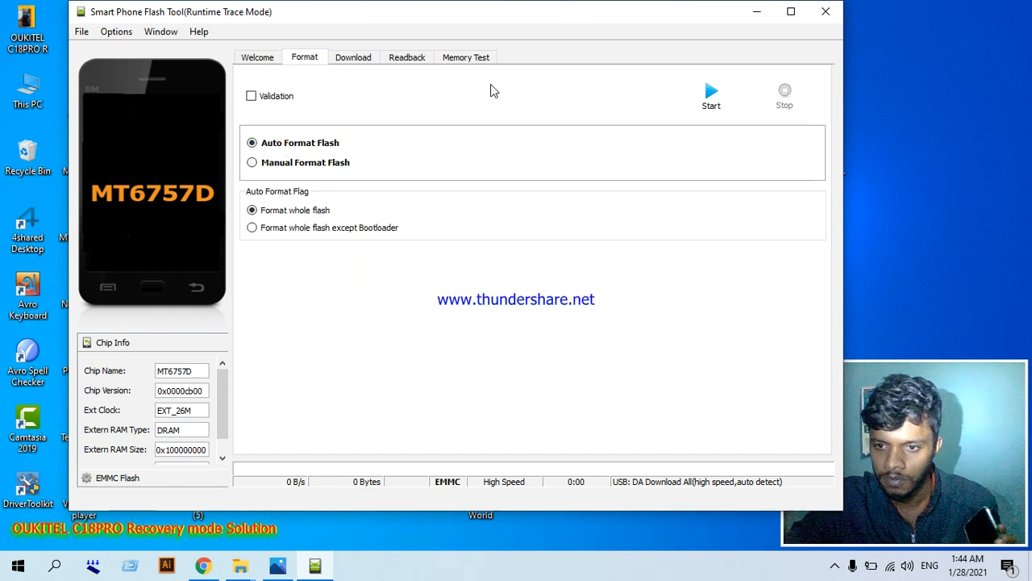
Load MTK_AllInOne_DA from the SP_Flash_Tool_exe_Windows_v5.1952.00.000 folder as the download agent.
left_click(345, 58)
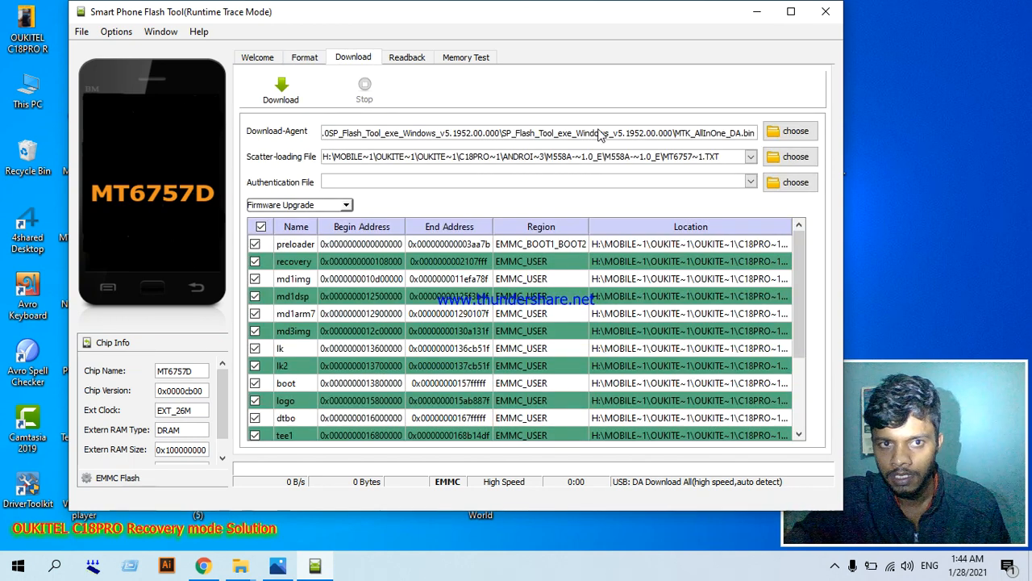
left_click(783, 131)
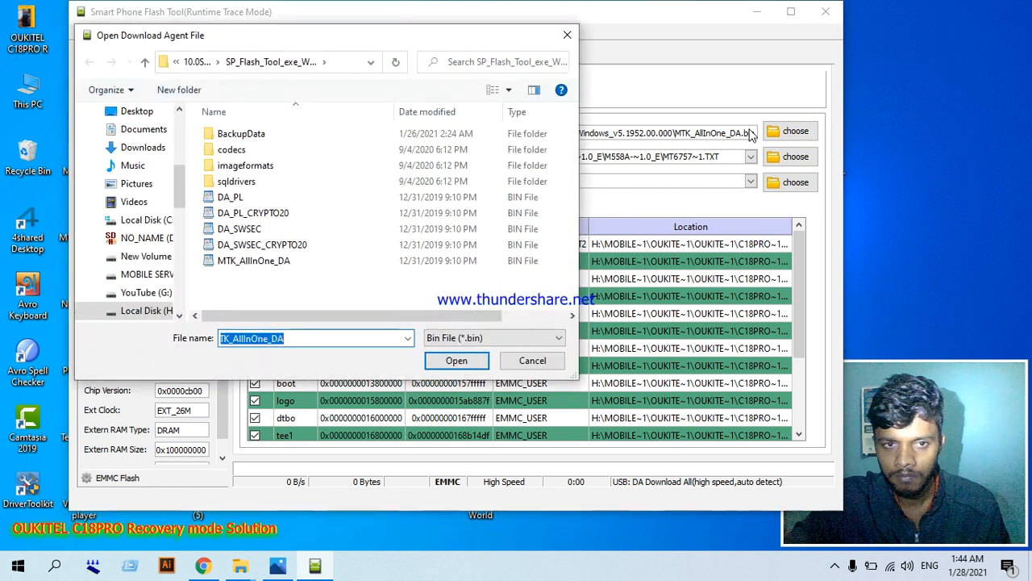
left_click(145, 63)
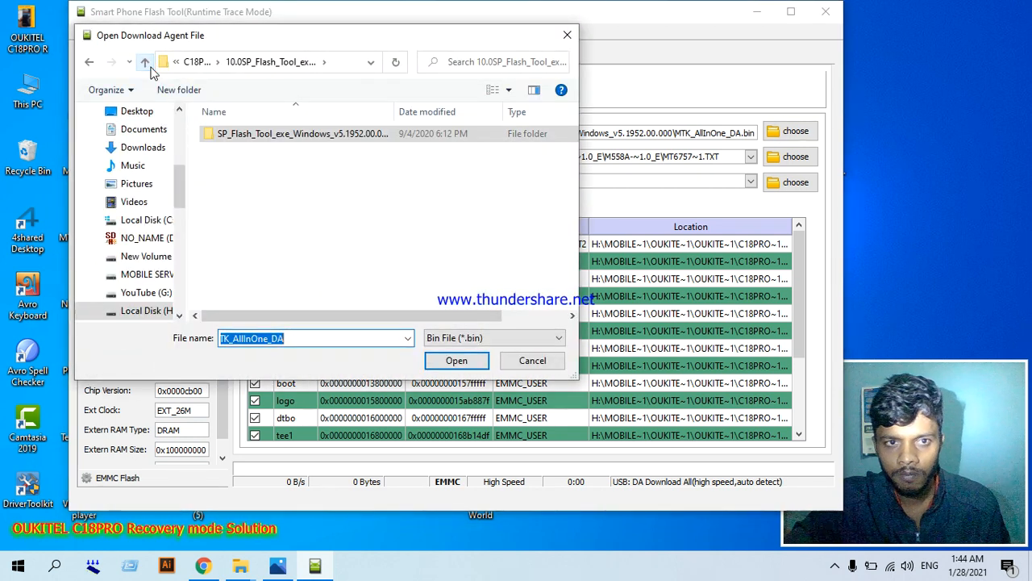
double_click(272, 136)
left_click(265, 262)
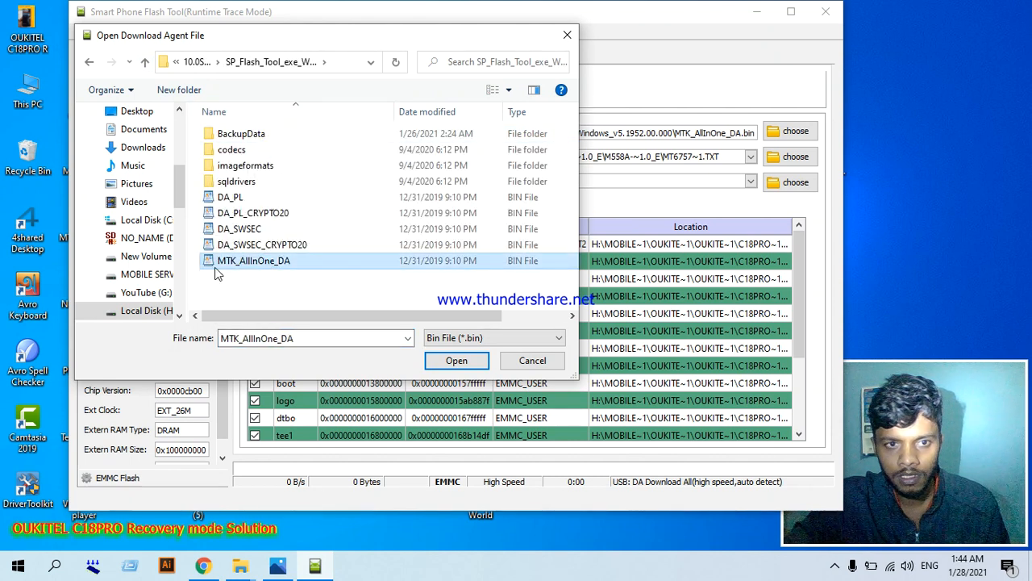
double_click(272, 264)
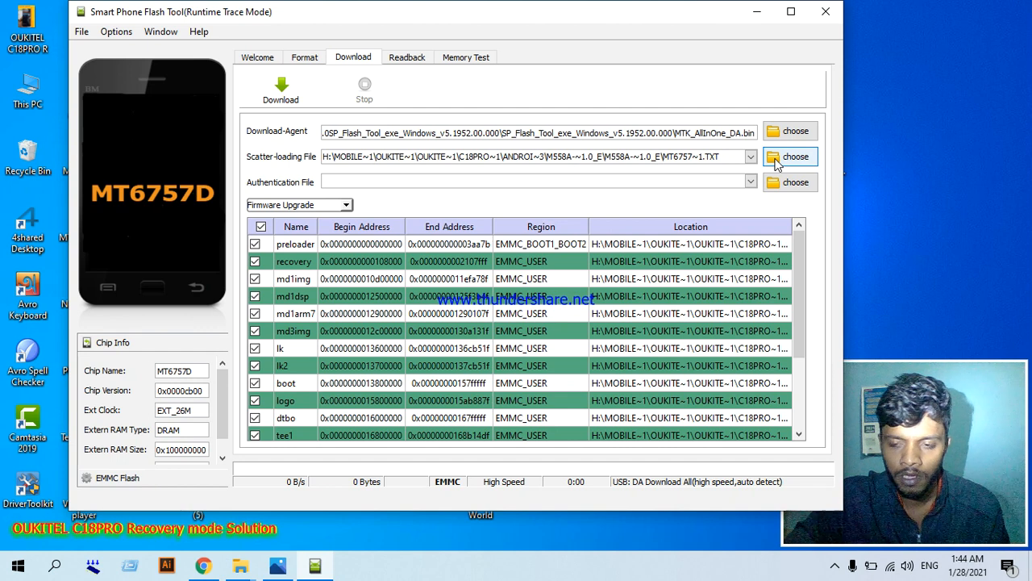
Browse for the scatter-loading file up to the C18 PRO folder and open its Android 10 New subfolder.
left_click(776, 162)
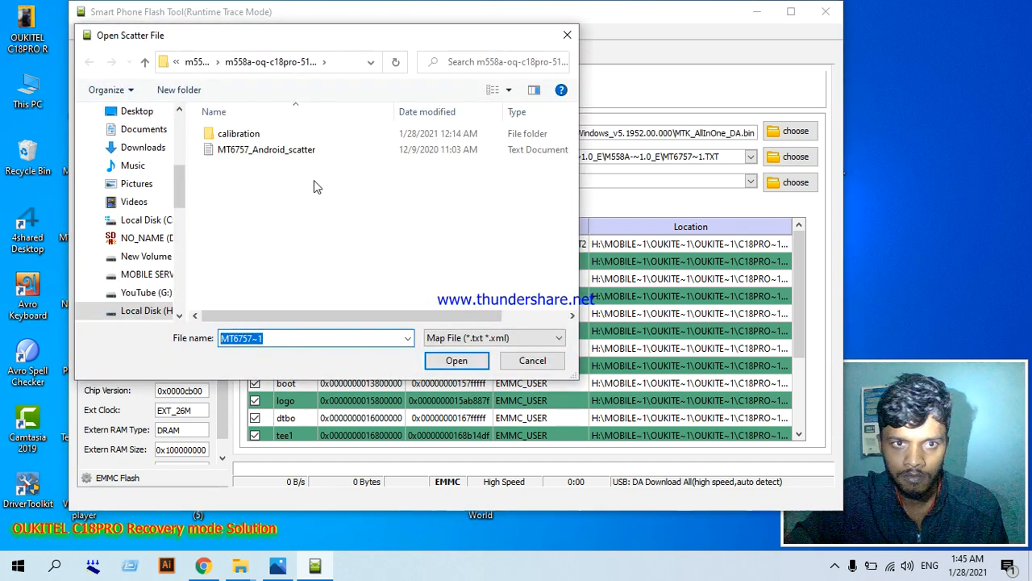
left_click(145, 63)
left_click(144, 63)
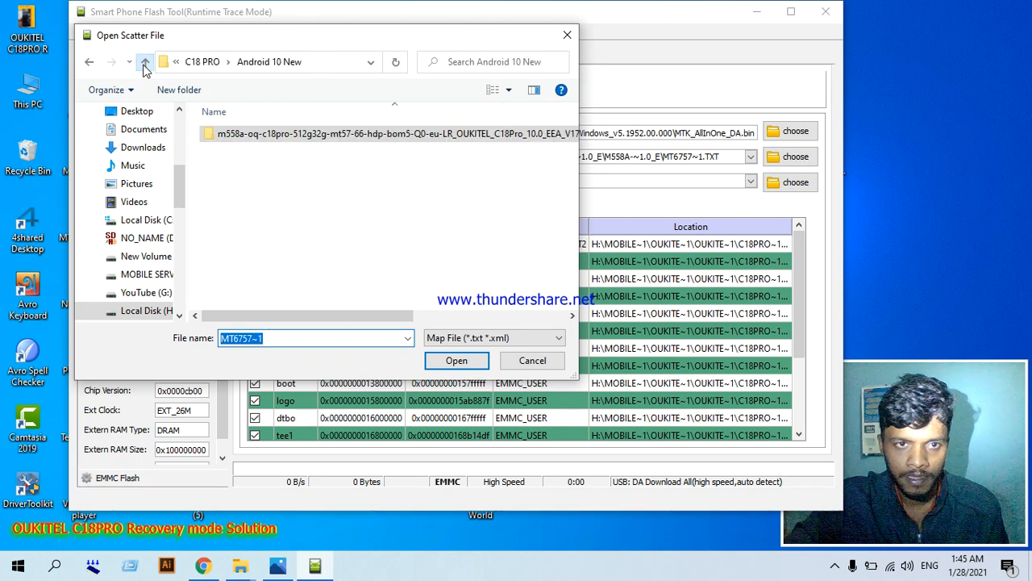
left_click(144, 63)
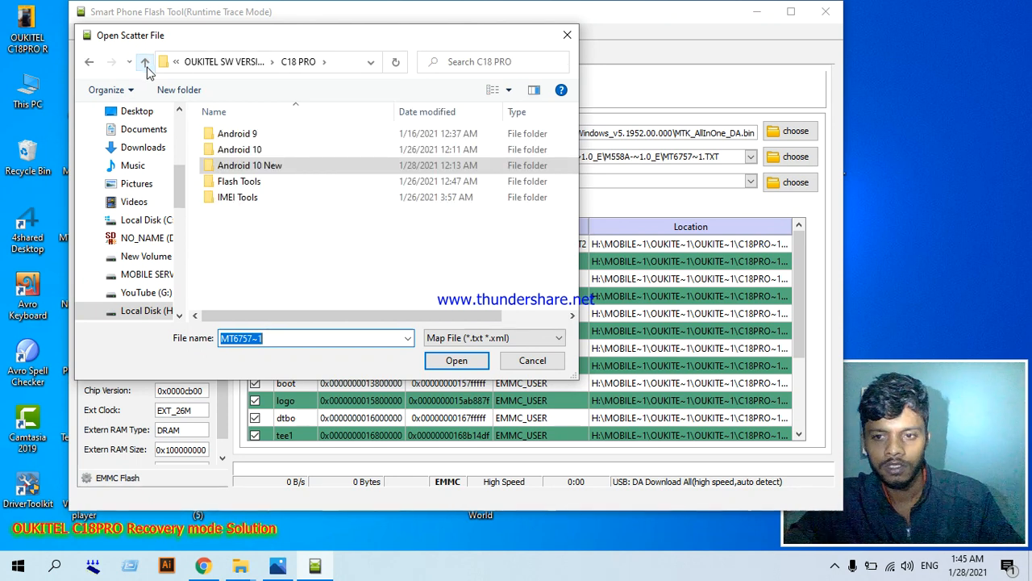
double_click(249, 166)
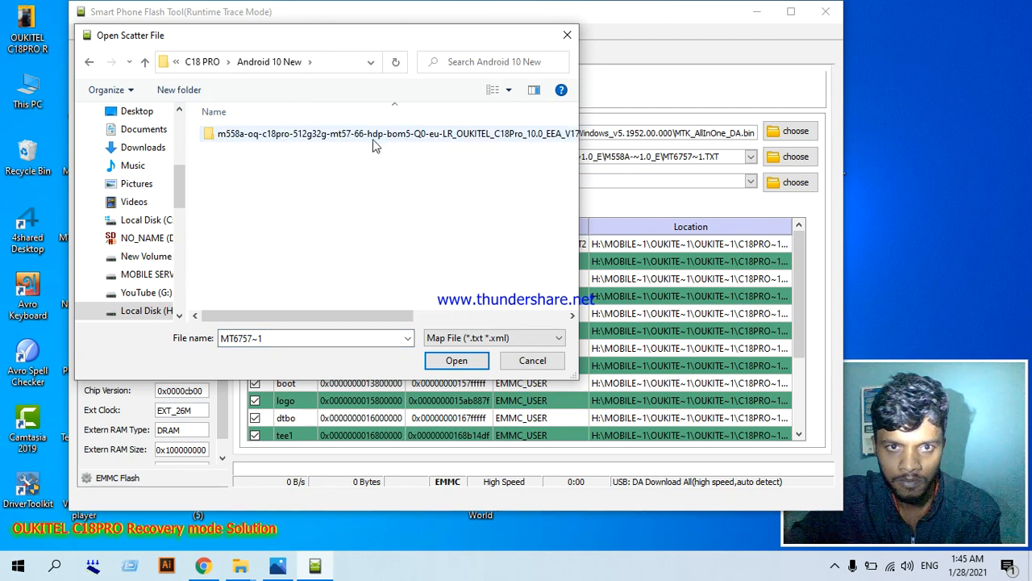
Check the full name of the m558a-oq-c18pro firmware folder and load its MT6757_Android_scatter file as the scatter-loading file.
left_click(362, 134)
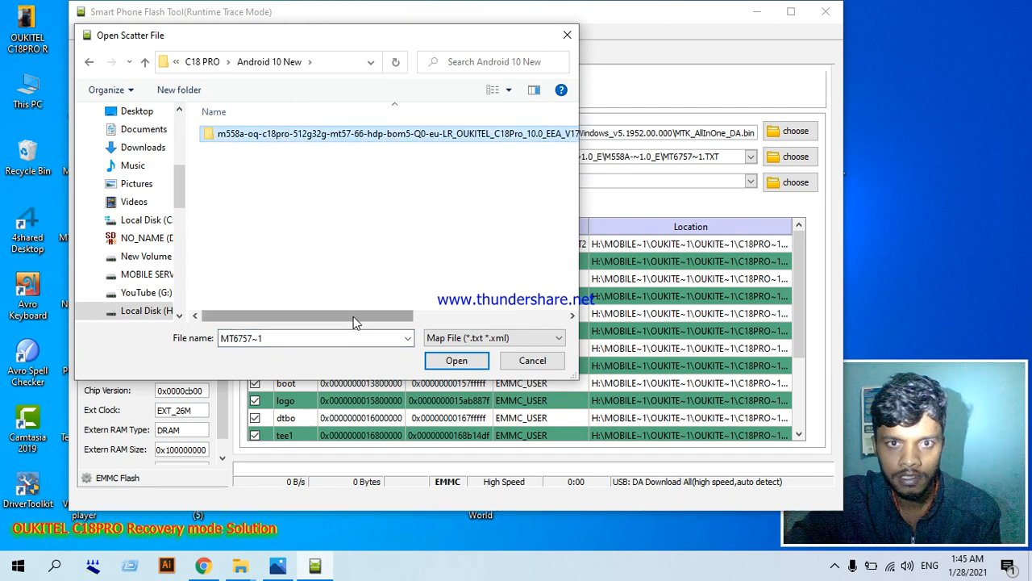
left_click_drag(354, 316, 426, 316)
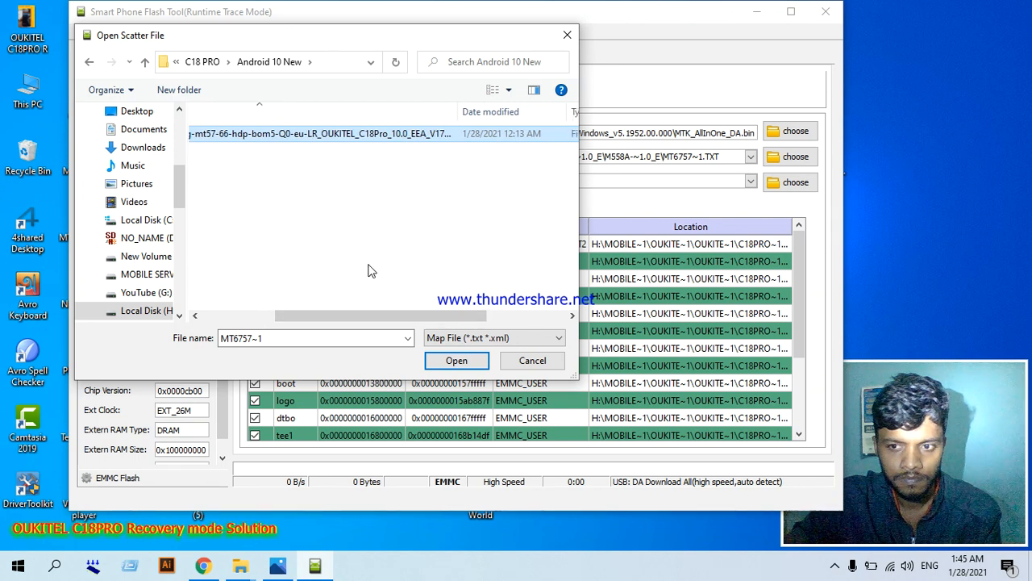
left_click(419, 134)
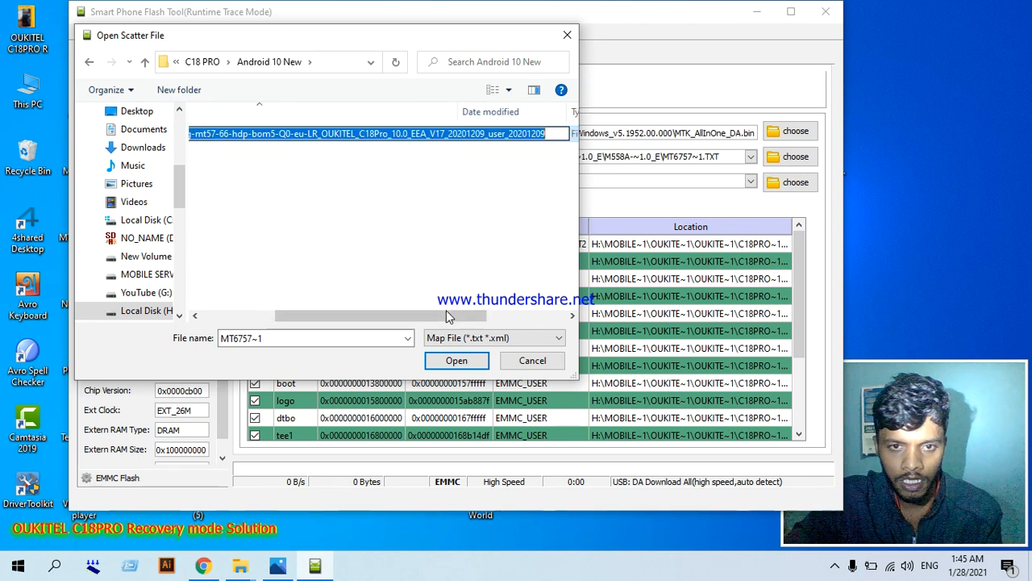
left_click_drag(449, 320, 346, 325)
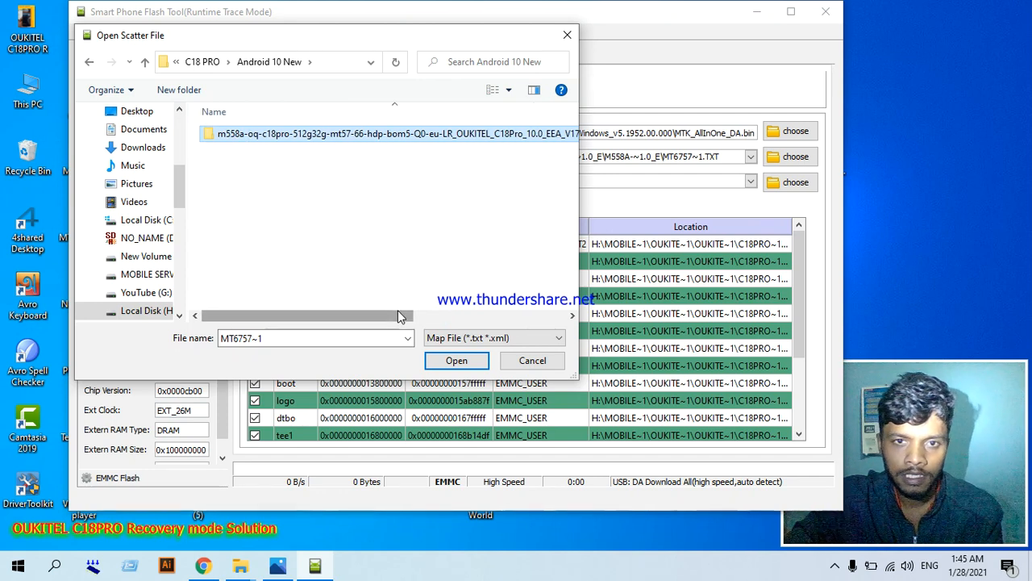
mouse_move(396, 321)
left_mouse_down()
mouse_move(479, 315)
mouse_move(387, 313)
left_mouse_up()
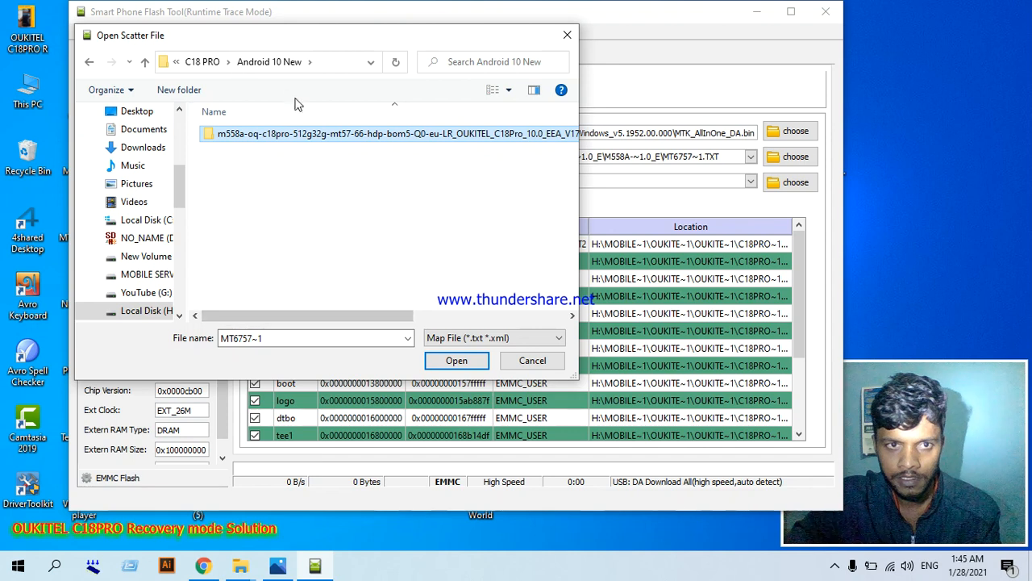
mouse_move(322, 139)
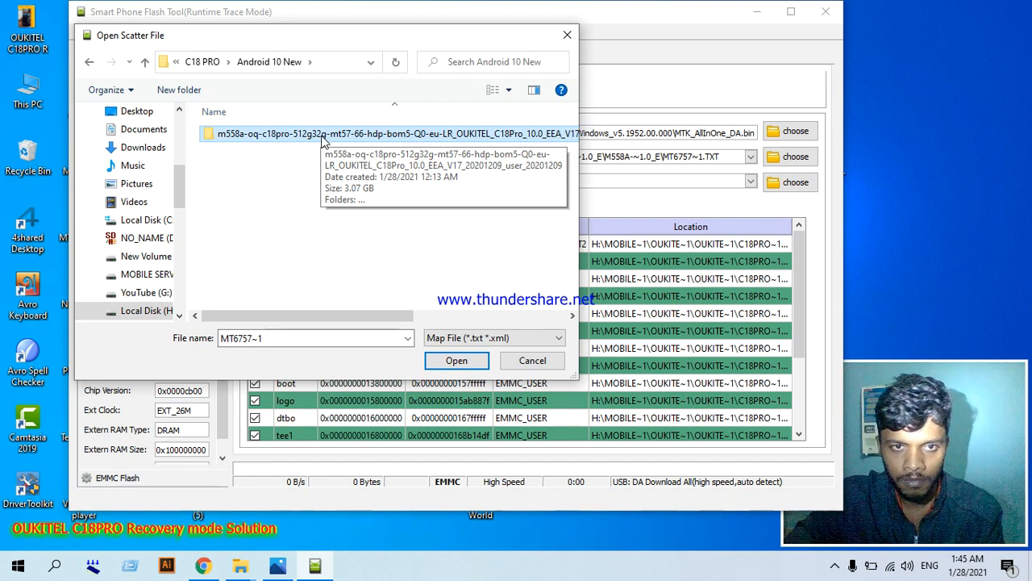
double_click(323, 135)
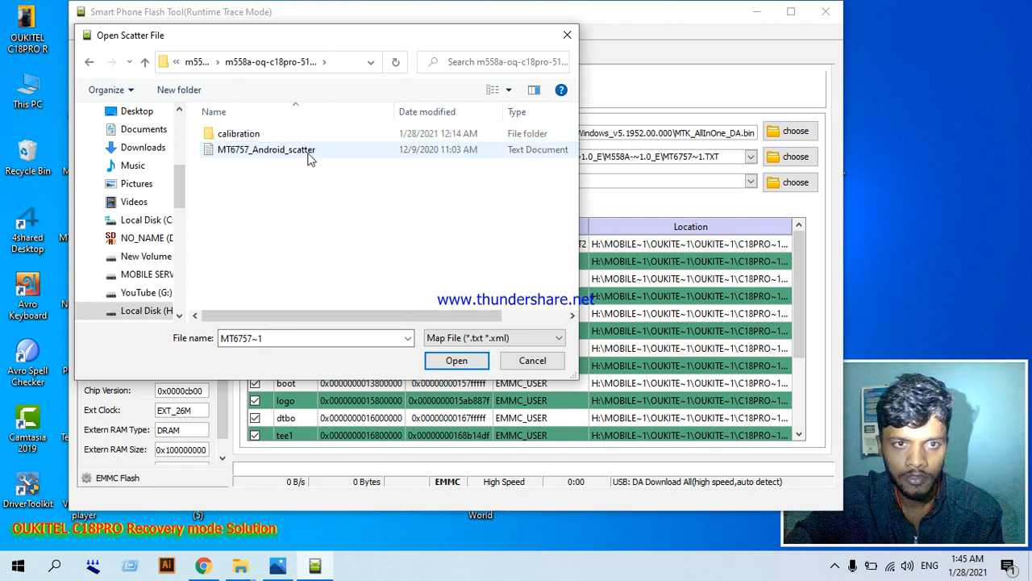
double_click(309, 154)
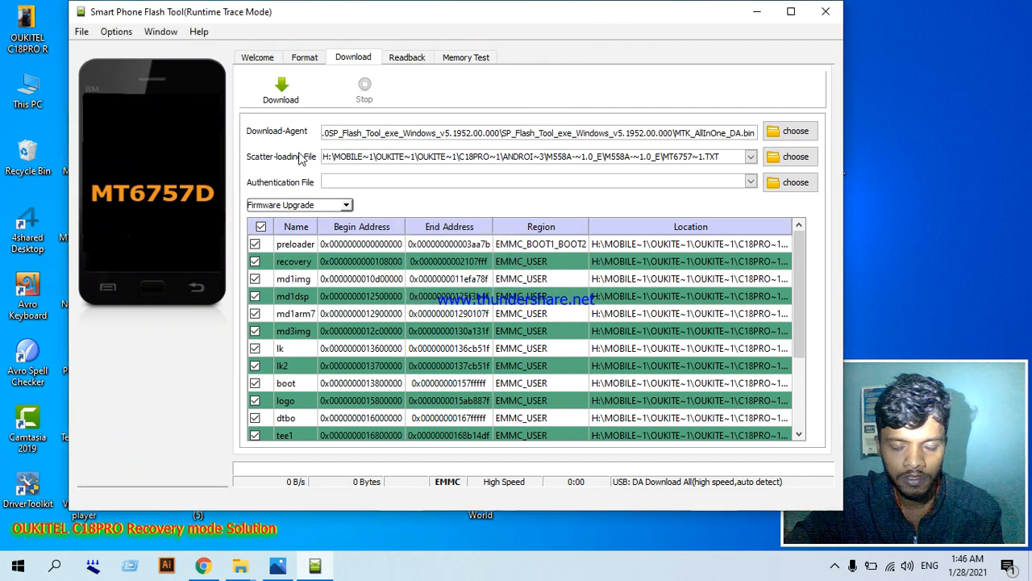
Return from the phone photo to the Smart Phone Flash Tool and start the Firmware Upgrade download.
left_click_drag(303, 23, 312, 23)
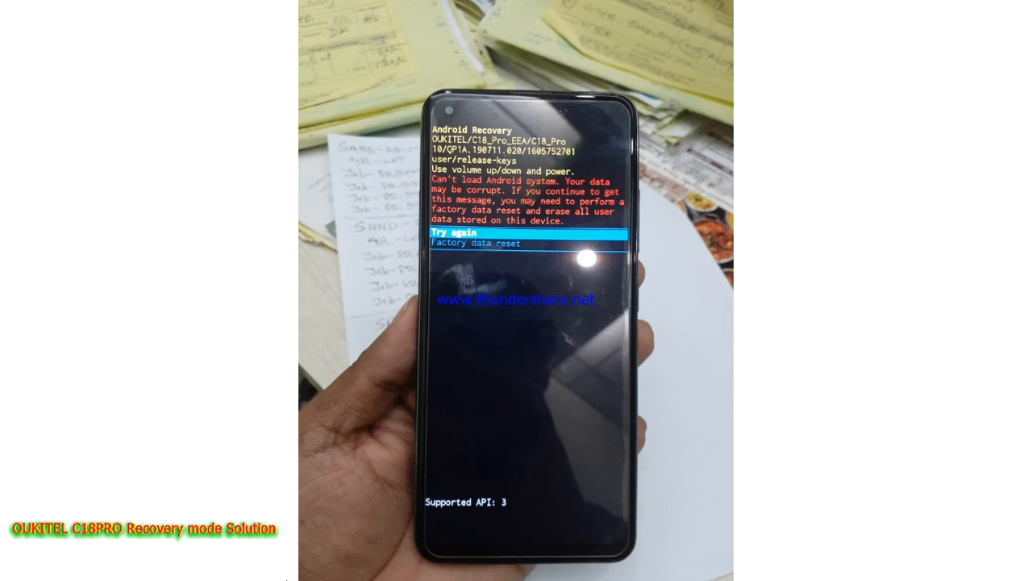
mouse_move(284, 579)
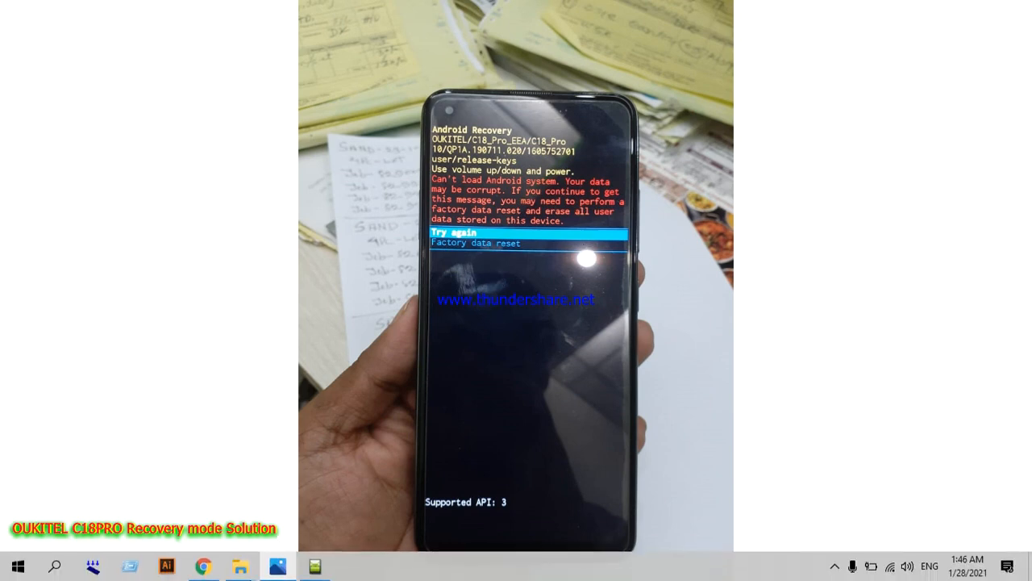
left_click(315, 563)
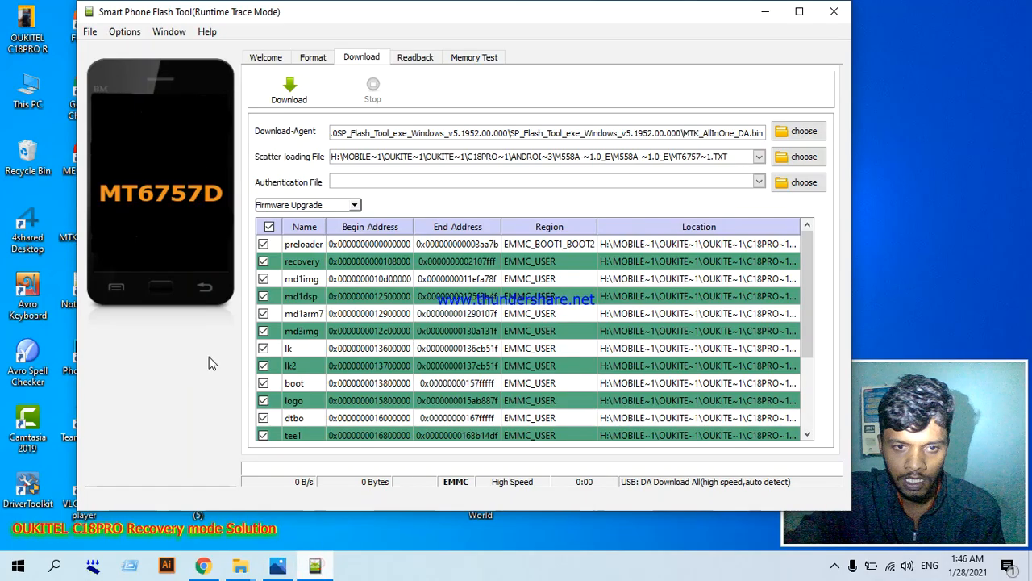
left_click(296, 94)
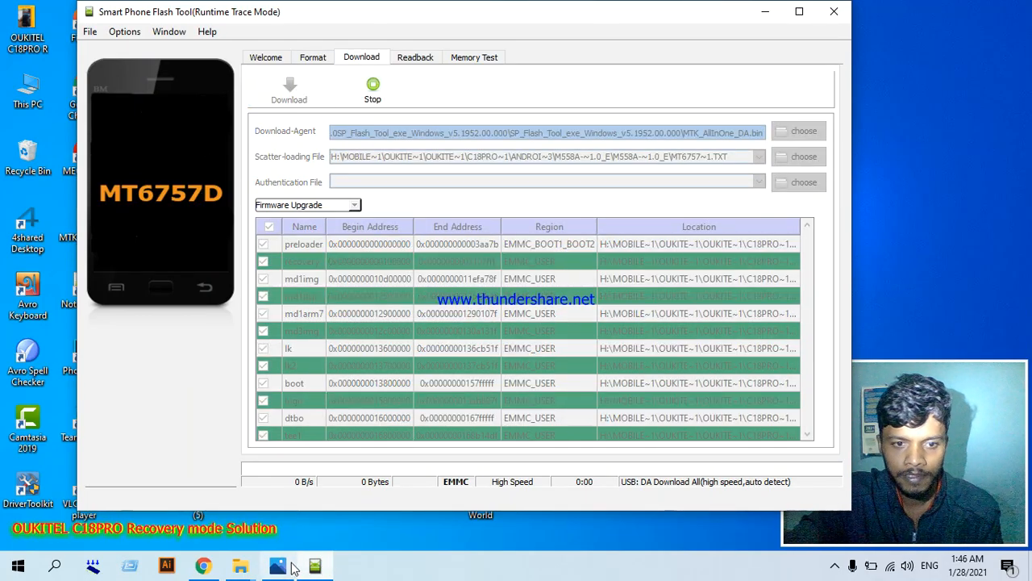
Examine the photo of the phone's Android Recovery error screen and return to the Smart Phone Flash Tool.
left_click(277, 569)
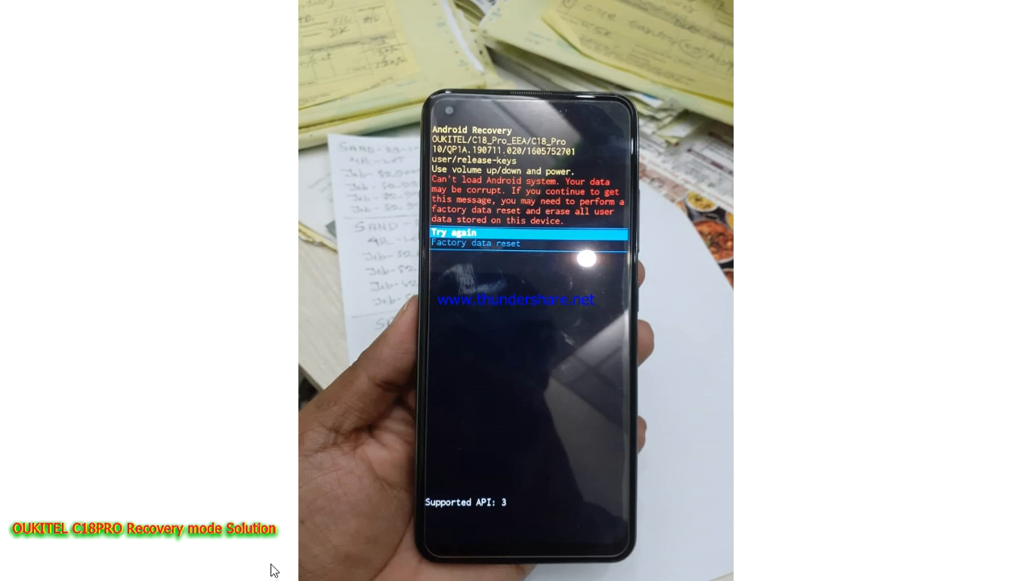
mouse_move(279, 568)
mouse_move(321, 571)
mouse_move(347, 558)
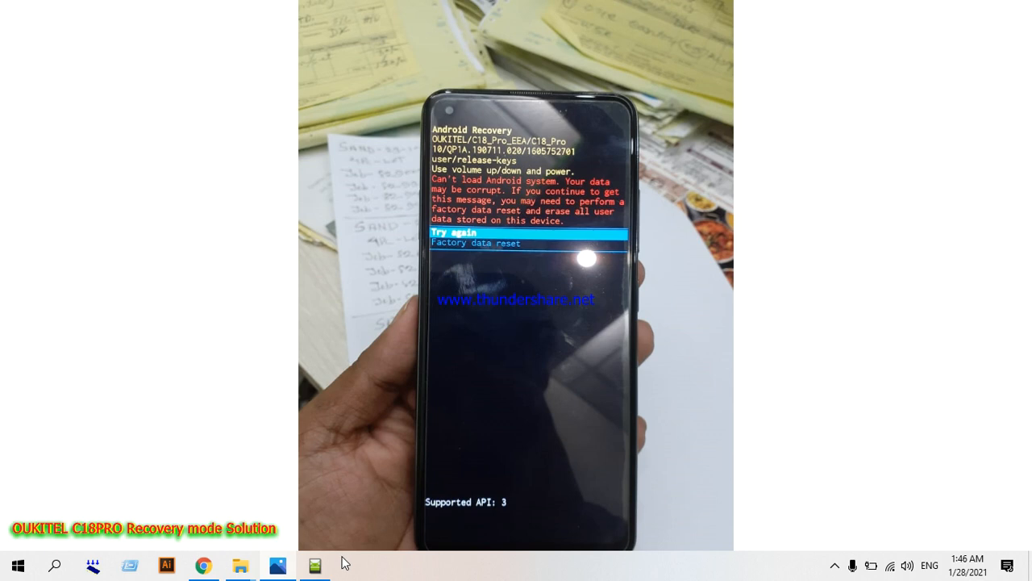
left_click(318, 566)
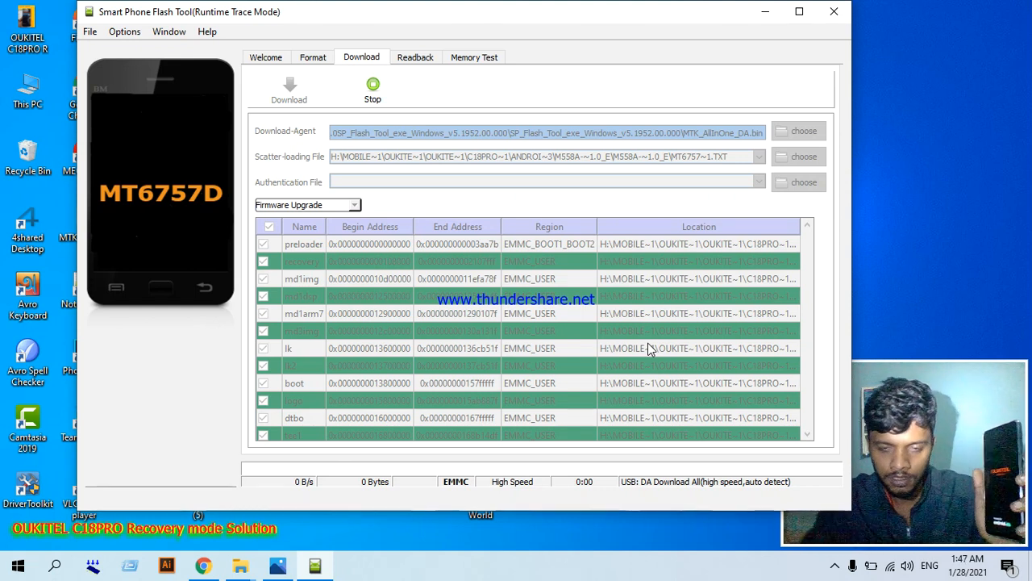
Stop the pending download and start the Firmware Upgrade download again for the connected phone.
left_click(376, 95)
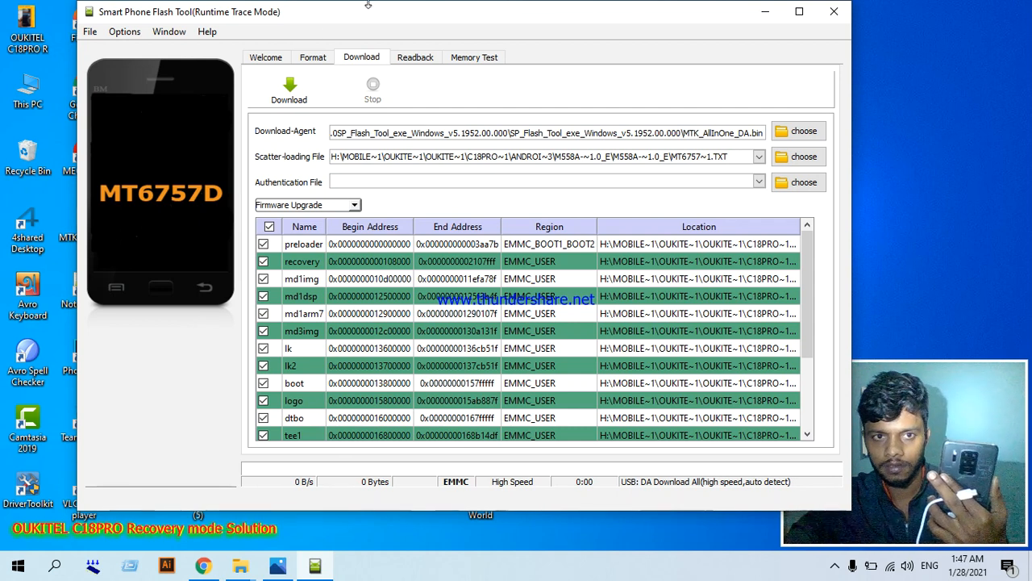
left_click(291, 93)
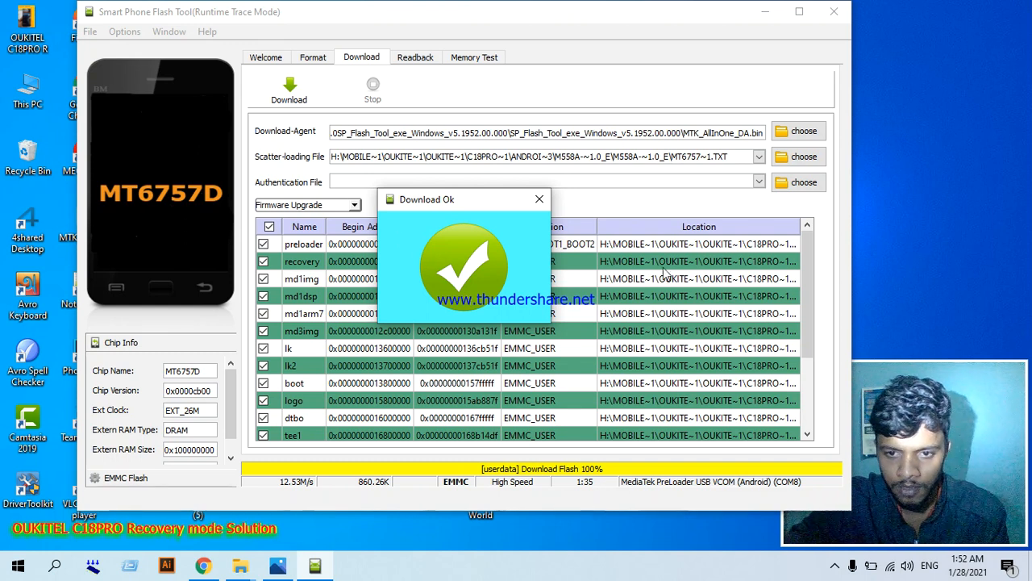
left_click(834, 566)
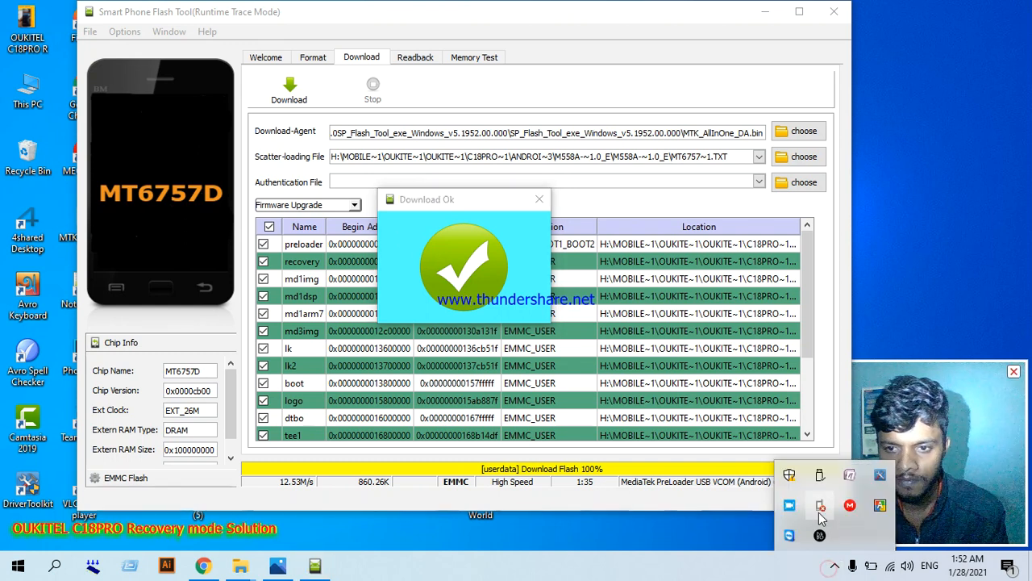
left_click(789, 505)
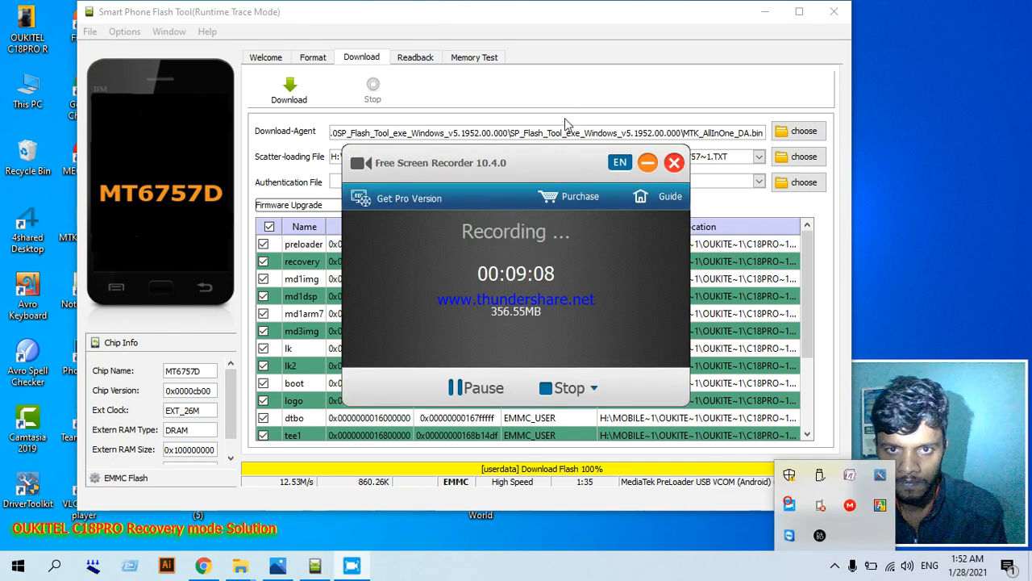